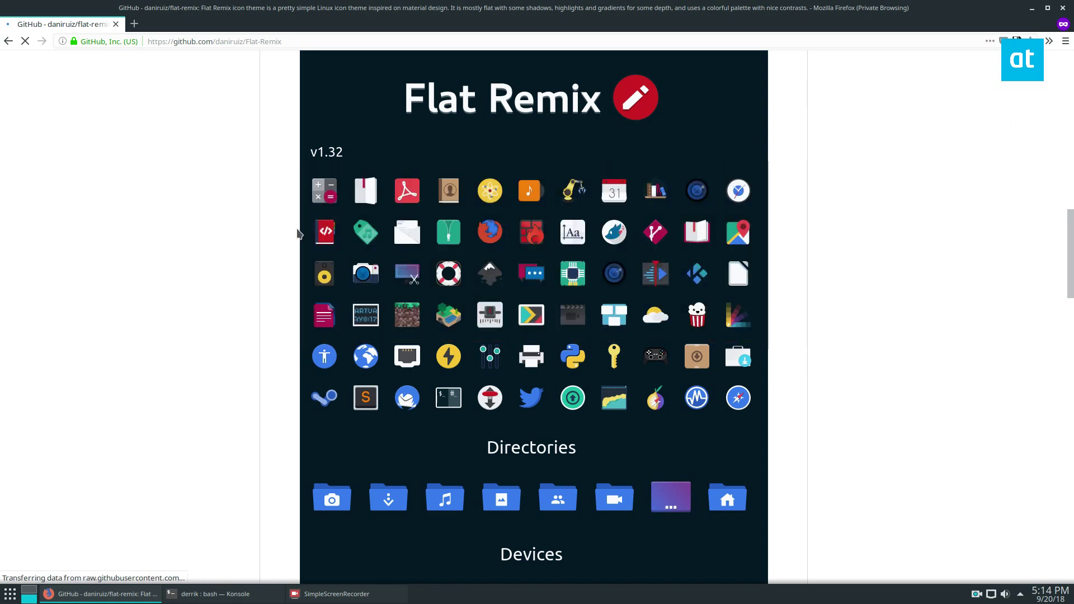
scroll(450, 275, "down", 3)
scroll(450, 252, "up", 1)
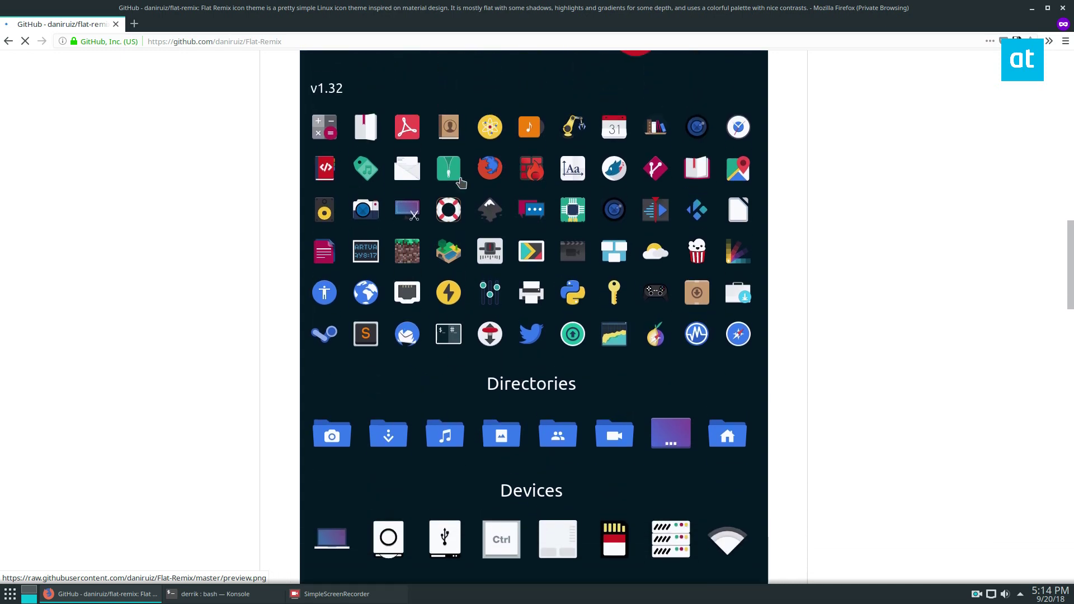
Glance at the application launcher, then select the flat-remix repository page address
left_click(10, 595)
mouse_move(46, 485)
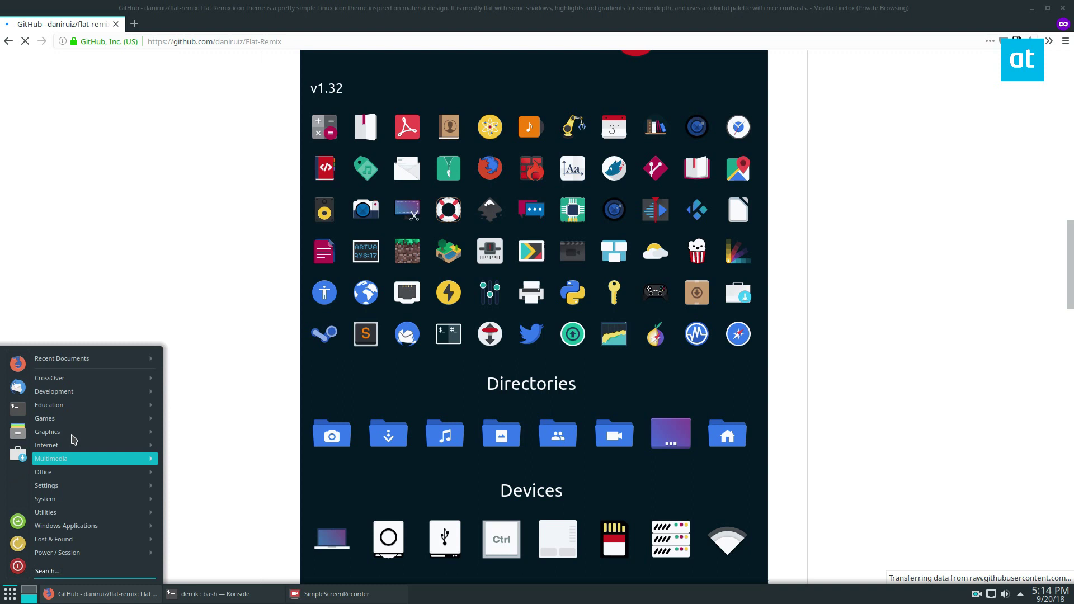
left_click(154, 211)
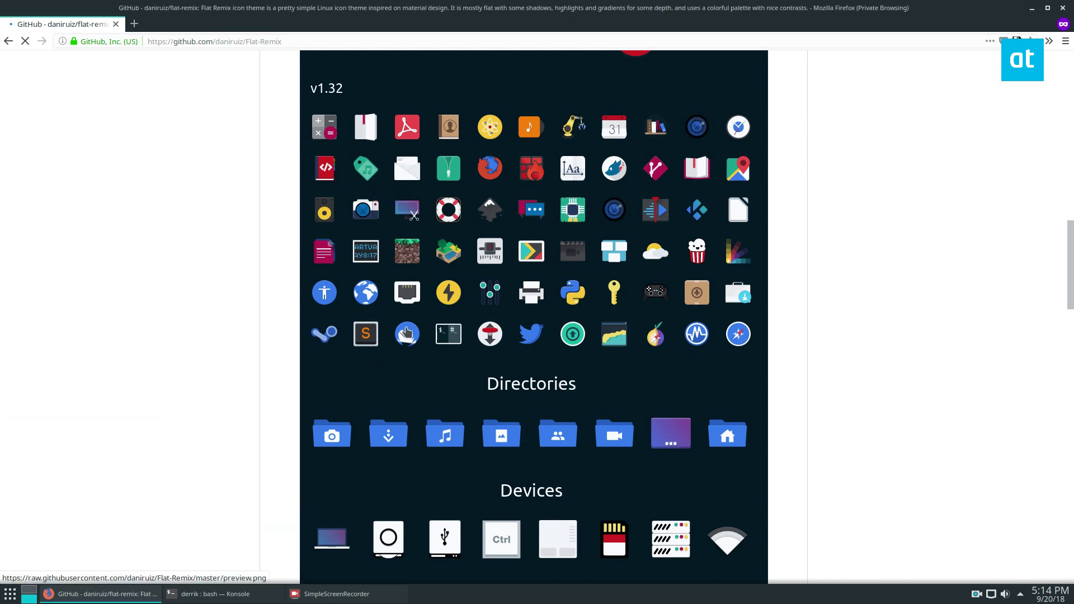
scroll(382, 193, "up", 1)
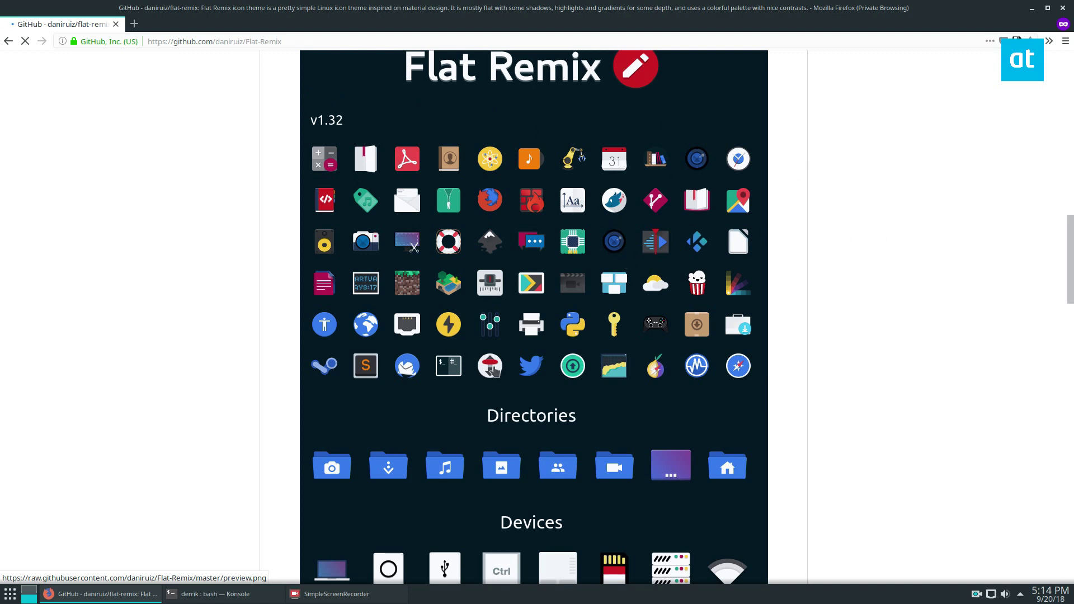
scroll(386, 278, "down", 3)
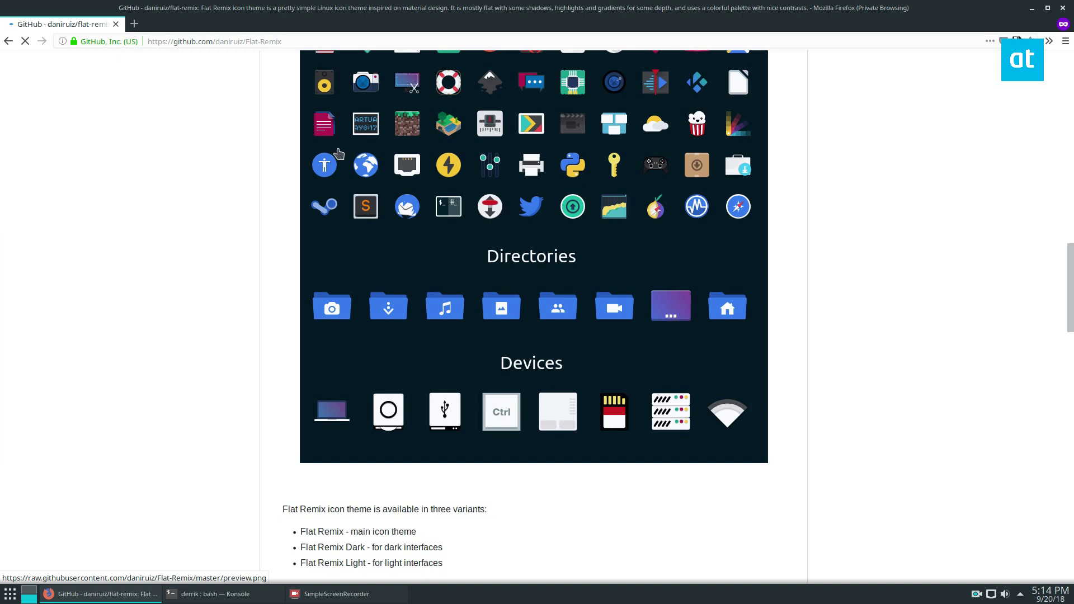
scroll(233, 234, "down", 3)
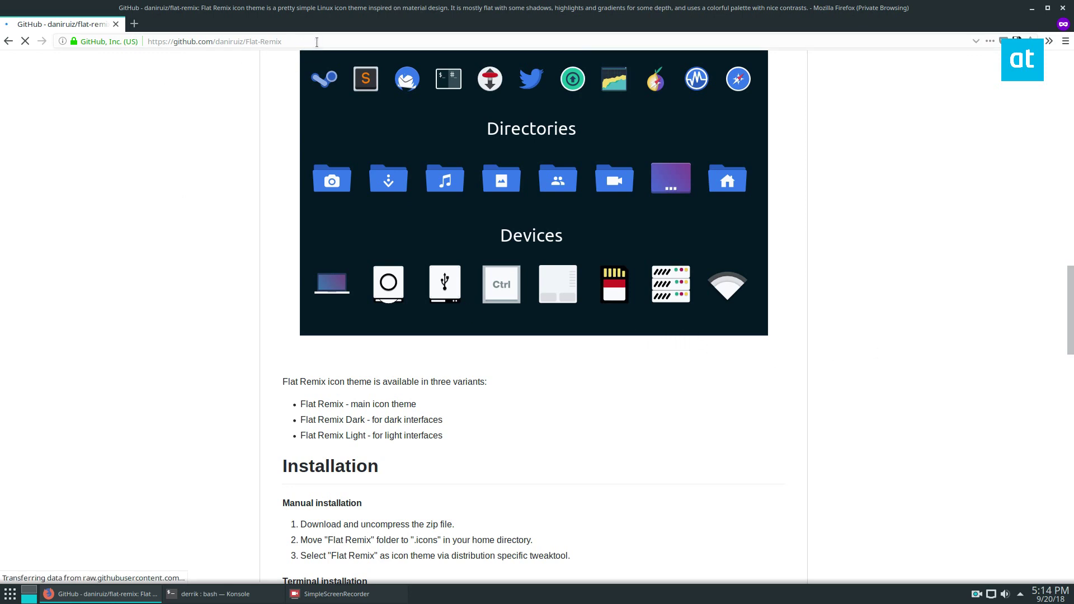
left_click_drag(316, 41, 143, 44)
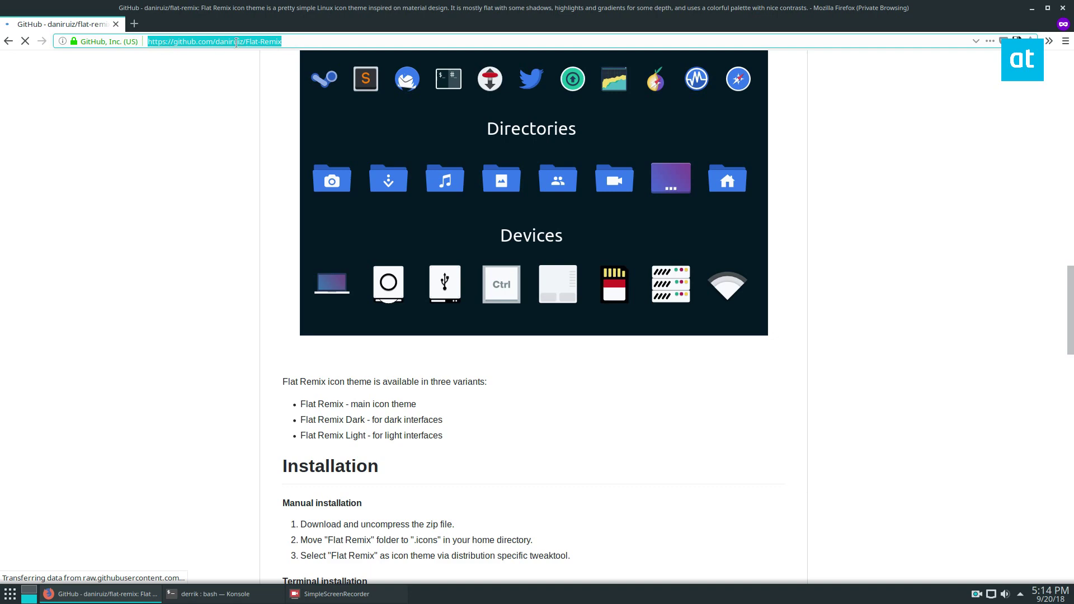
left_click(286, 40)
scroll(93, 374, "down", 2)
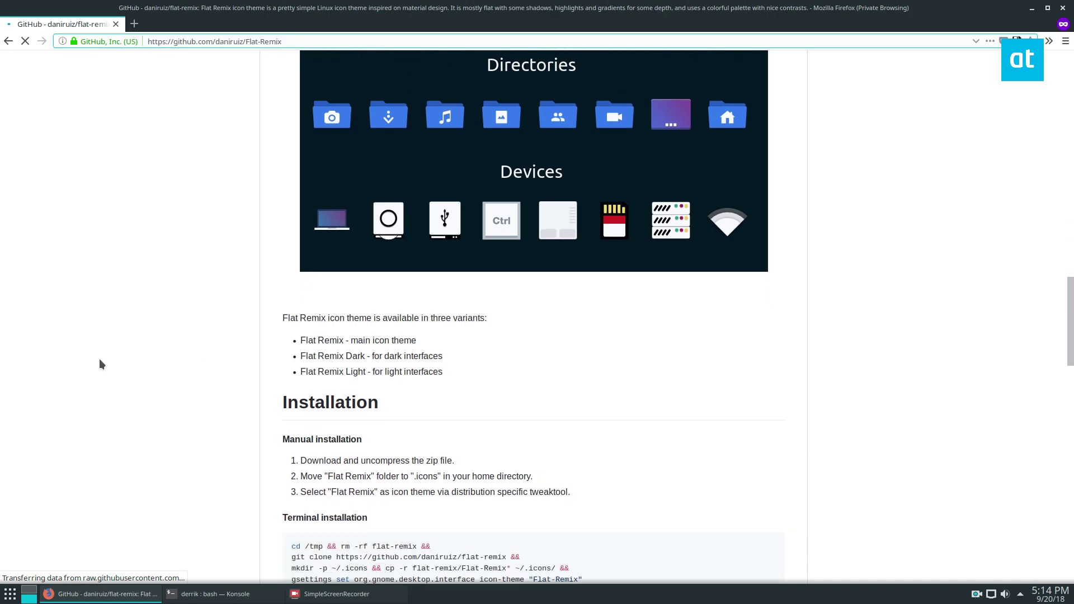
scroll(99, 360, "down", 3)
scroll(100, 361, "down", 3)
scroll(110, 363, "down", 3)
scroll(117, 366, "down", 2)
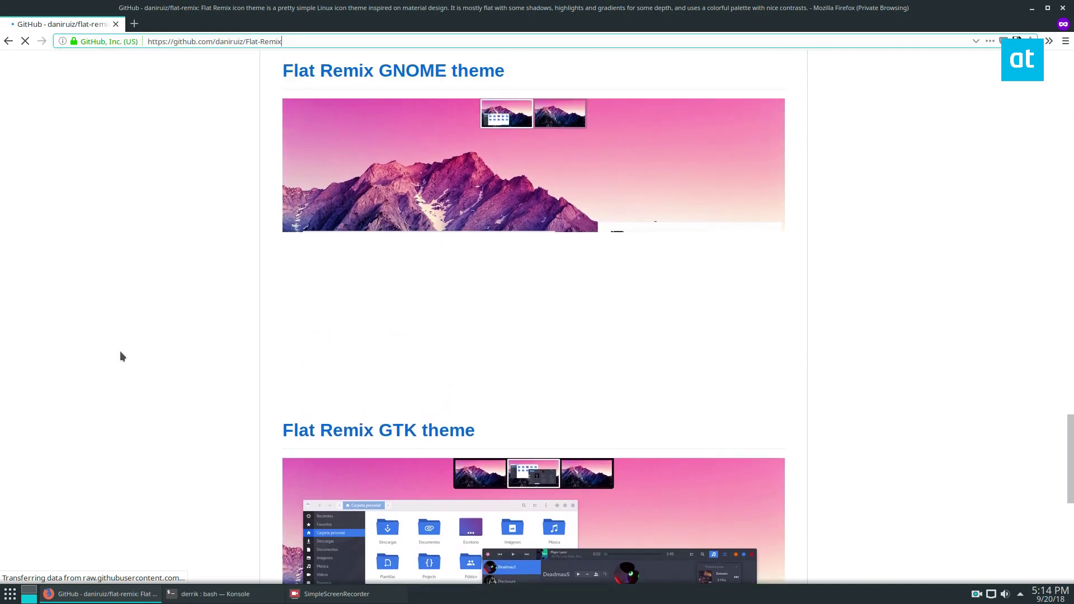
scroll(120, 355, "up", 3)
scroll(127, 365, "up", 4)
scroll(139, 364, "up", 3)
scroll(141, 365, "down", 3)
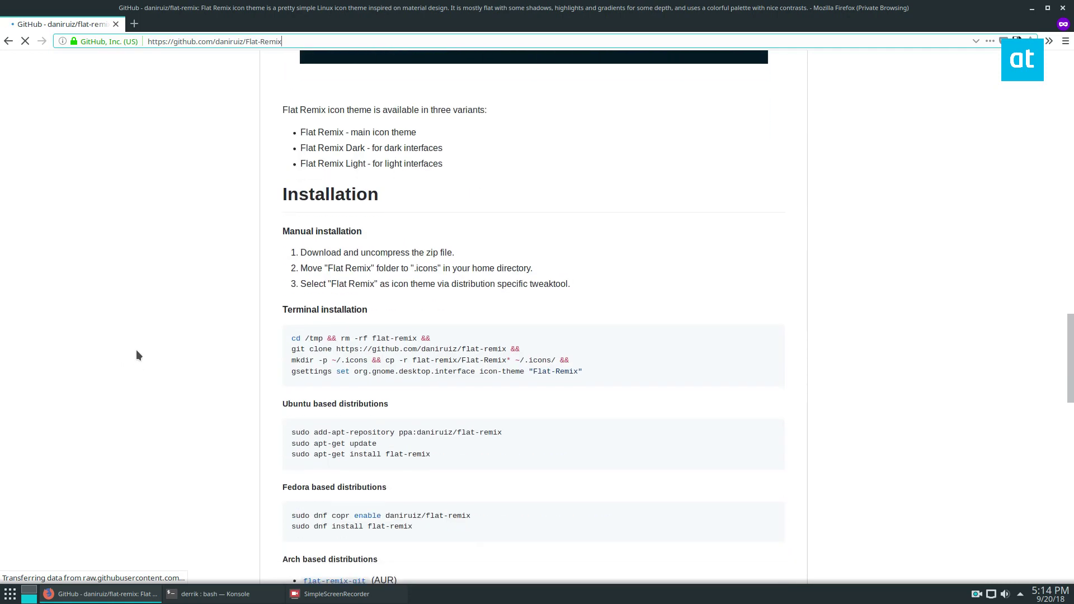
scroll(136, 354, "down", 2)
scroll(342, 394, "up", 2)
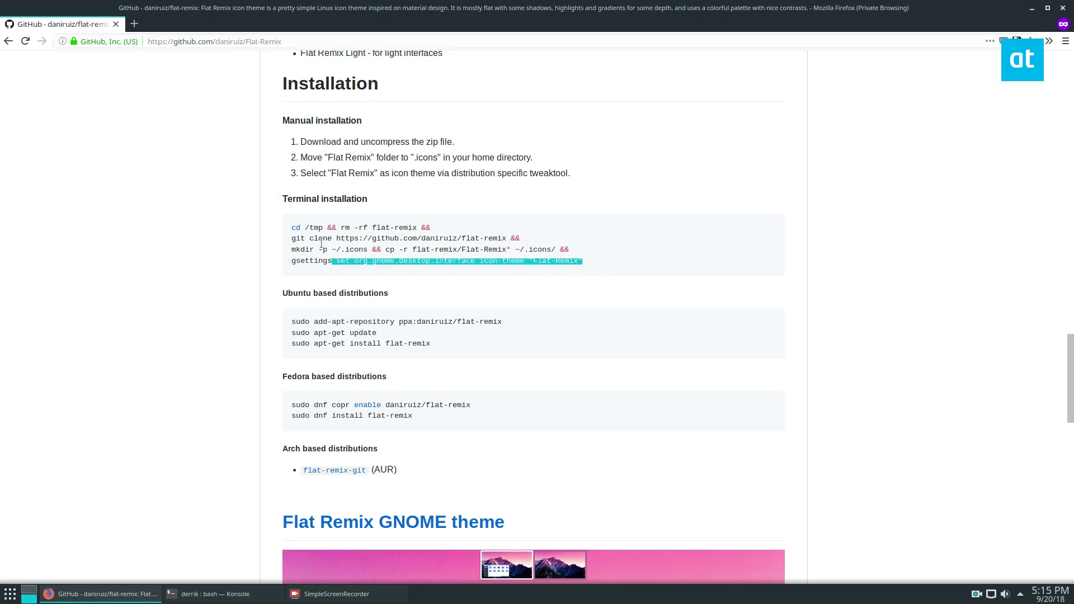
Highlight the terminal installation commands on the GitHub page, including the first Ubuntu command
left_click_drag(608, 266, 292, 225)
left_click(609, 253)
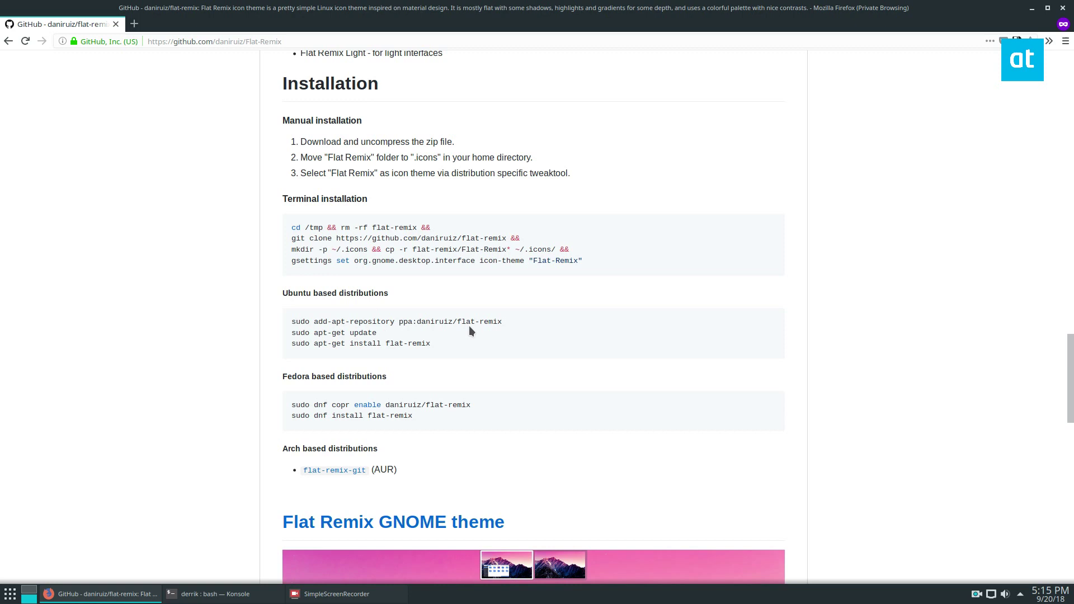
left_click_drag(503, 323, 283, 323)
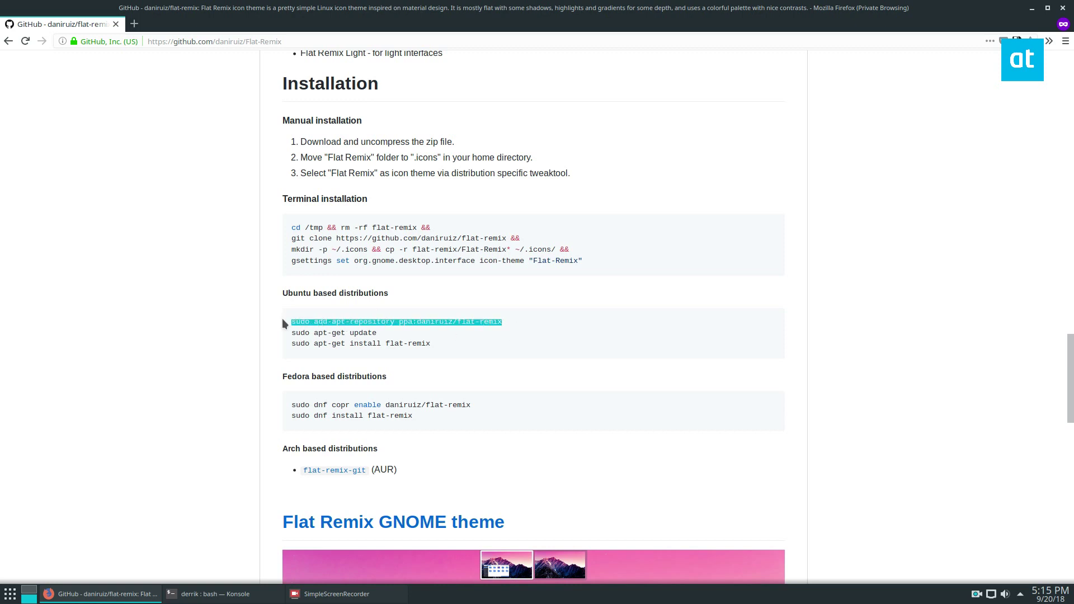
left_click(524, 329)
scroll(339, 392, "down", 2)
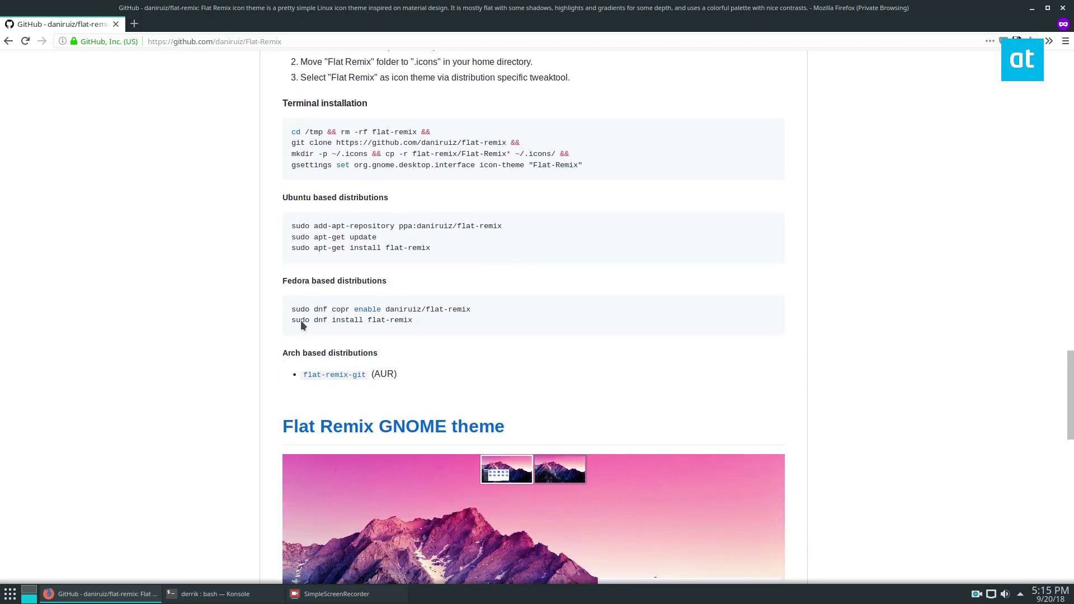
scroll(300, 320, "down", 3)
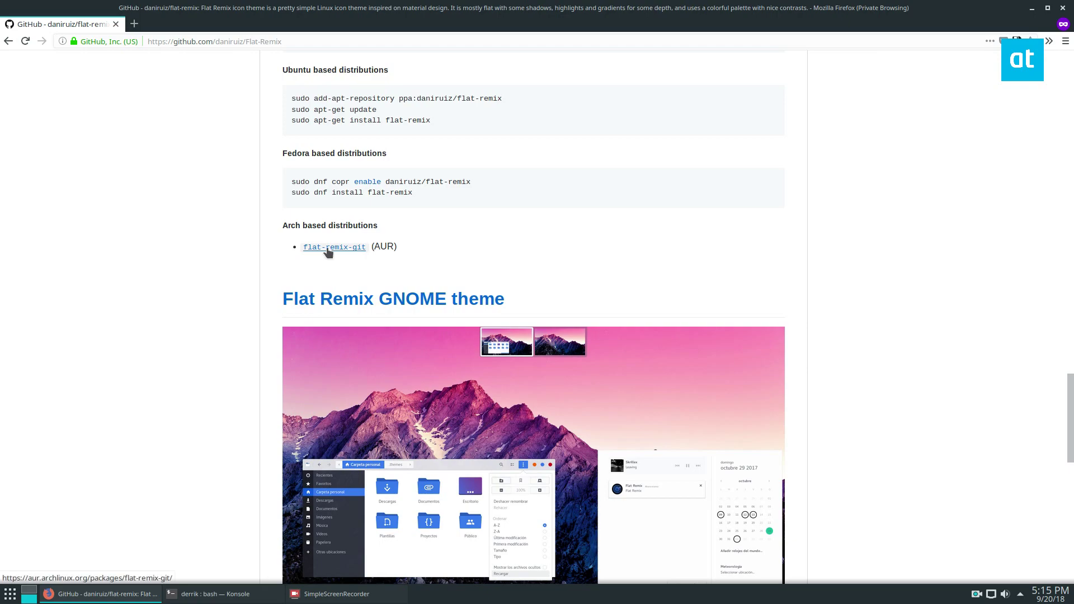
scroll(323, 253, "down", 3)
scroll(462, 167, "down", 3)
scroll(463, 167, "up", 3)
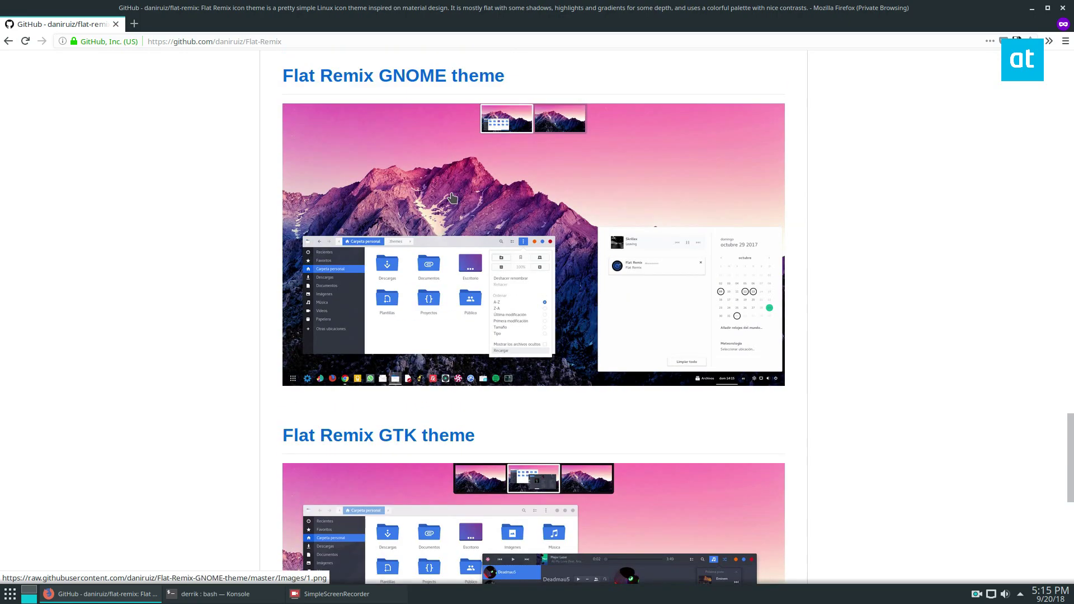
scroll(521, 347, "up", 2)
scroll(348, 403, "down", 3)
scroll(380, 409, "up", 1)
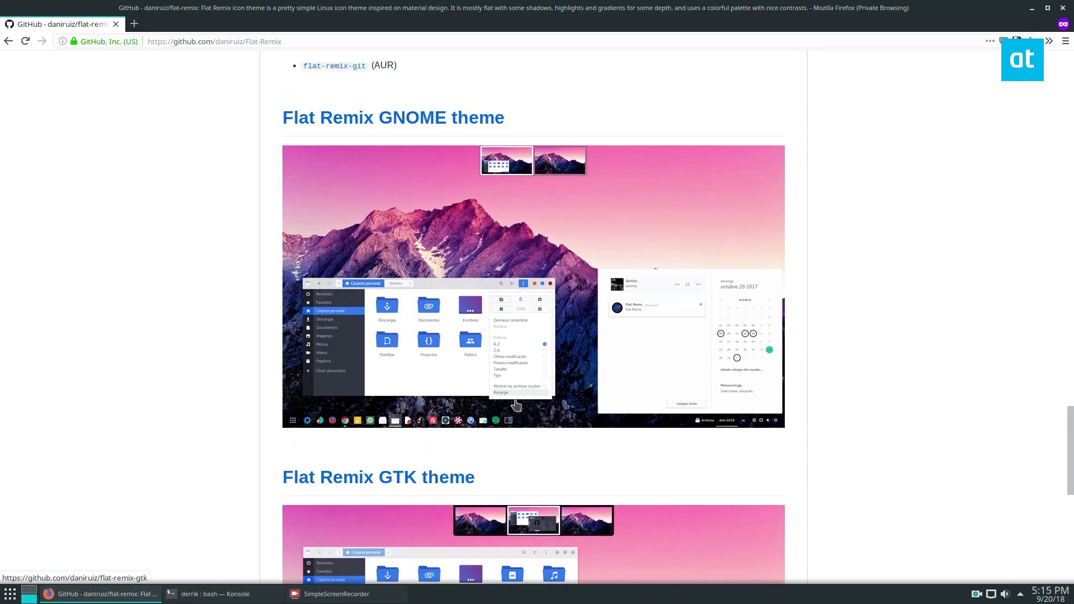
scroll(481, 281, "up", 2)
scroll(832, 347, "up", 1)
scroll(620, 442, "up", 1)
scroll(512, 377, "up", 1)
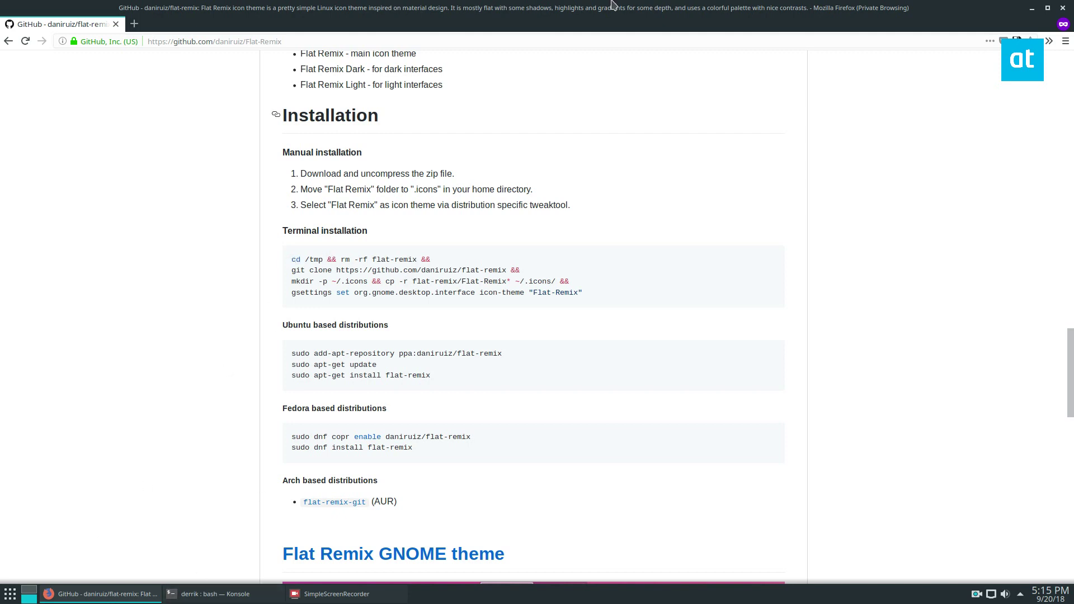
Tile Firefox and Konsole side by side and change into /tmp
double_click(632, 9)
left_click(214, 594)
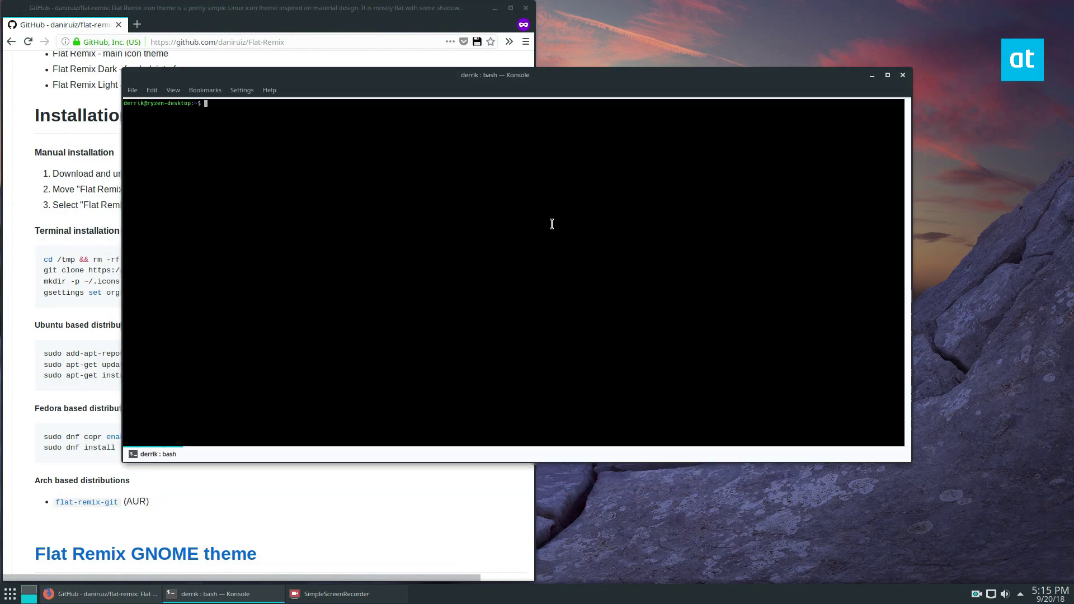
left_click_drag(332, 78, 1071, 461)
type("cd /tmp")
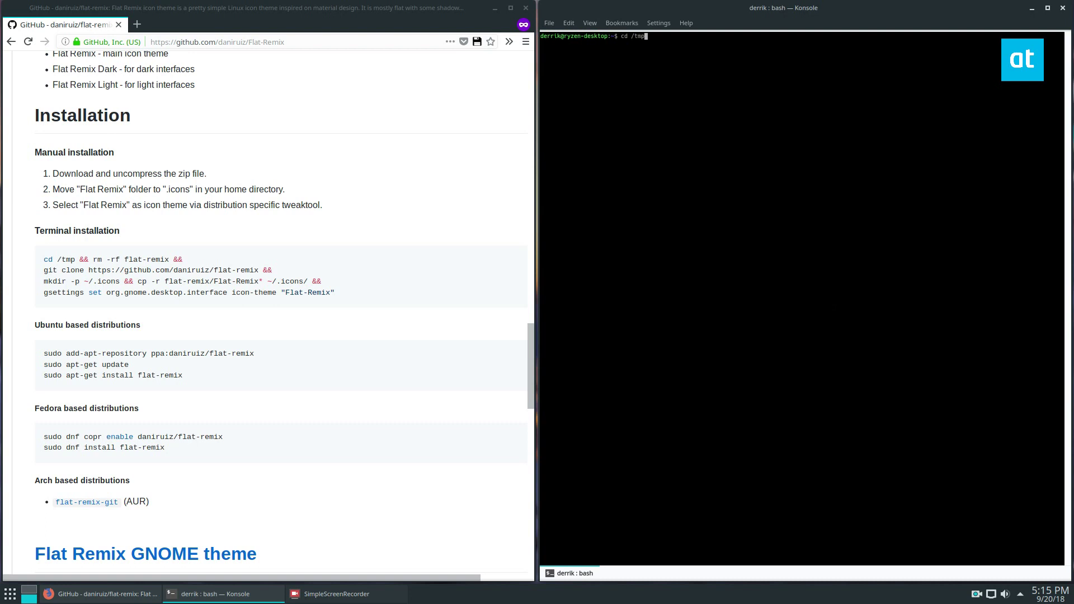
key("Return")
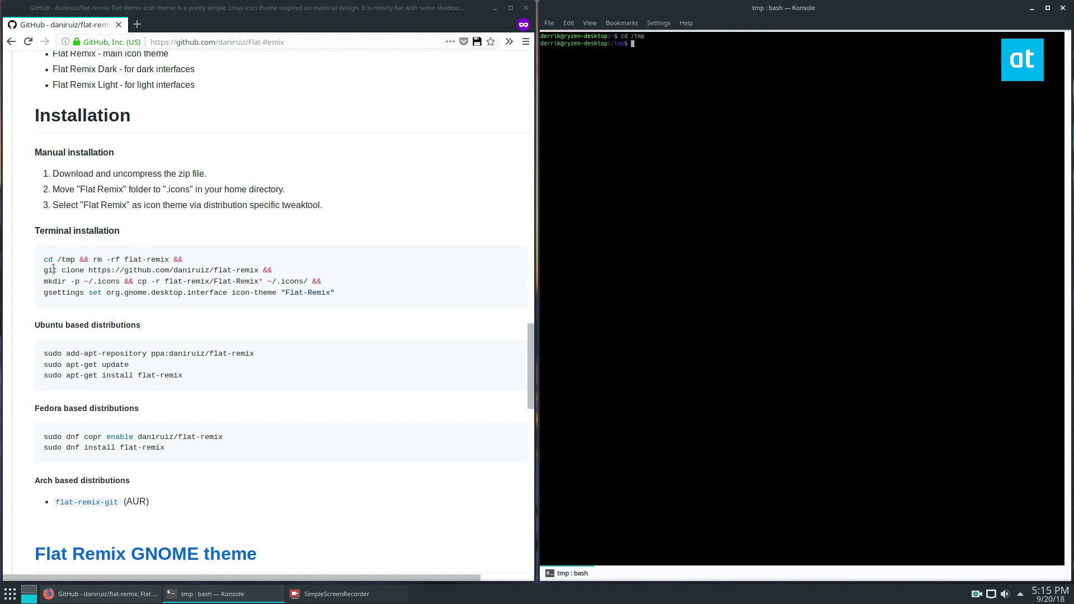
left_click_drag(44, 270, 261, 270)
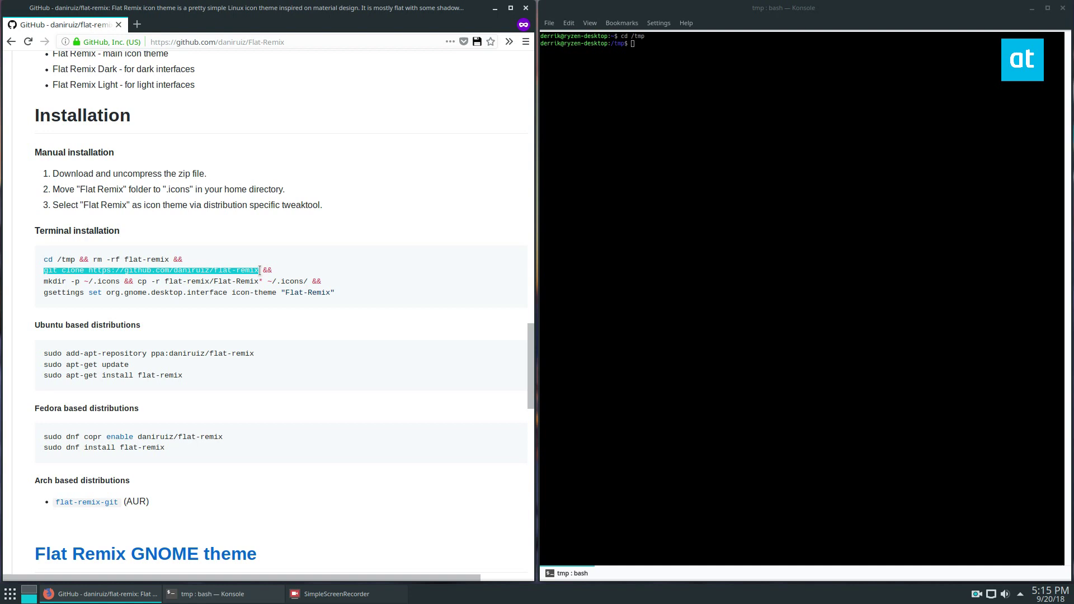
left_click(635, 165)
middle_click(689, 142)
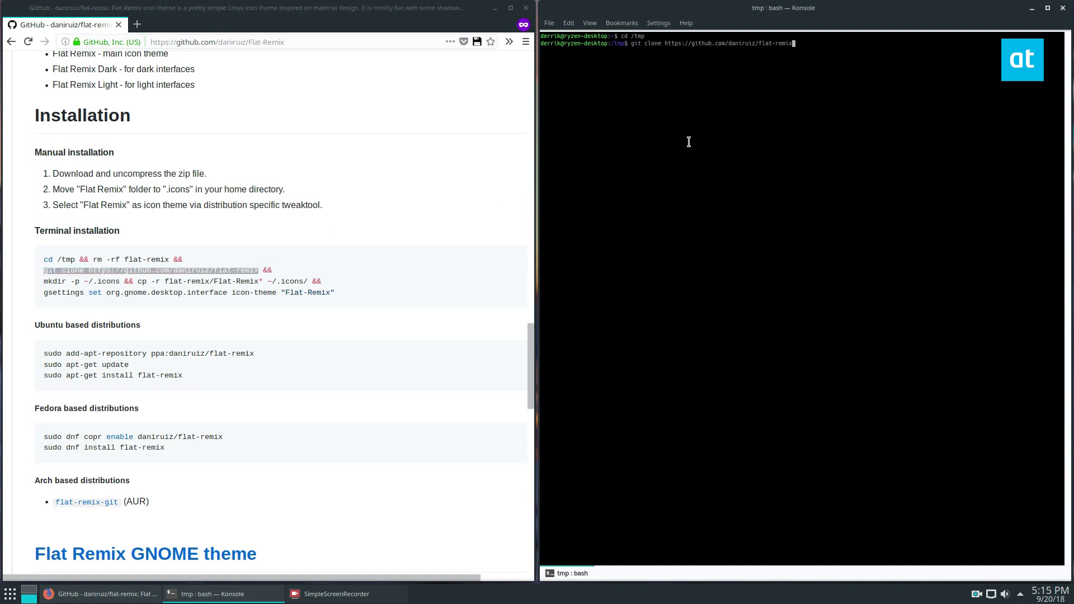
key("Return")
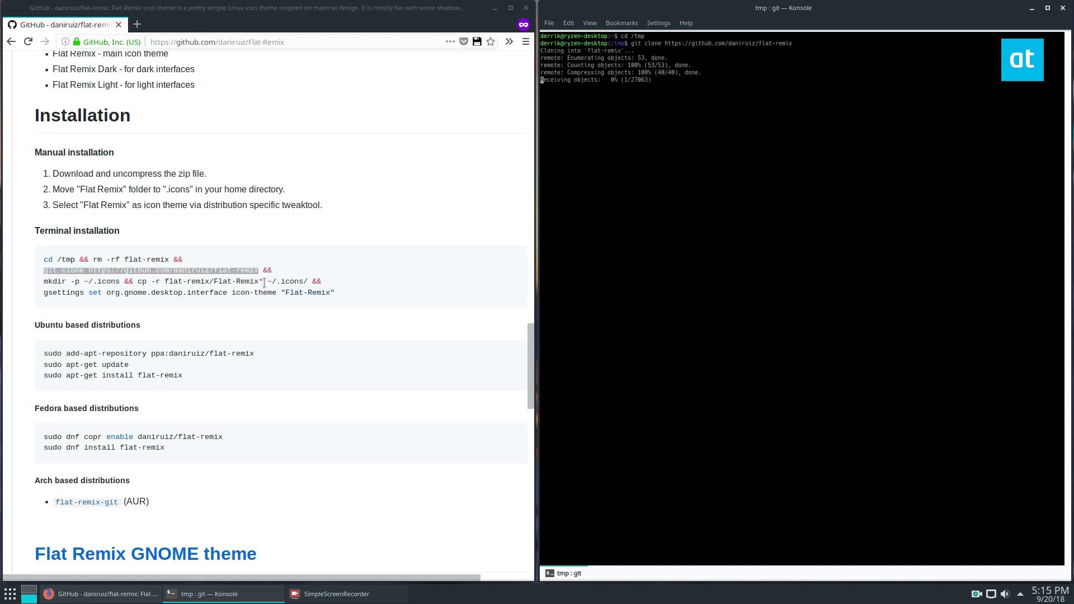
left_click_drag(310, 281, 37, 281)
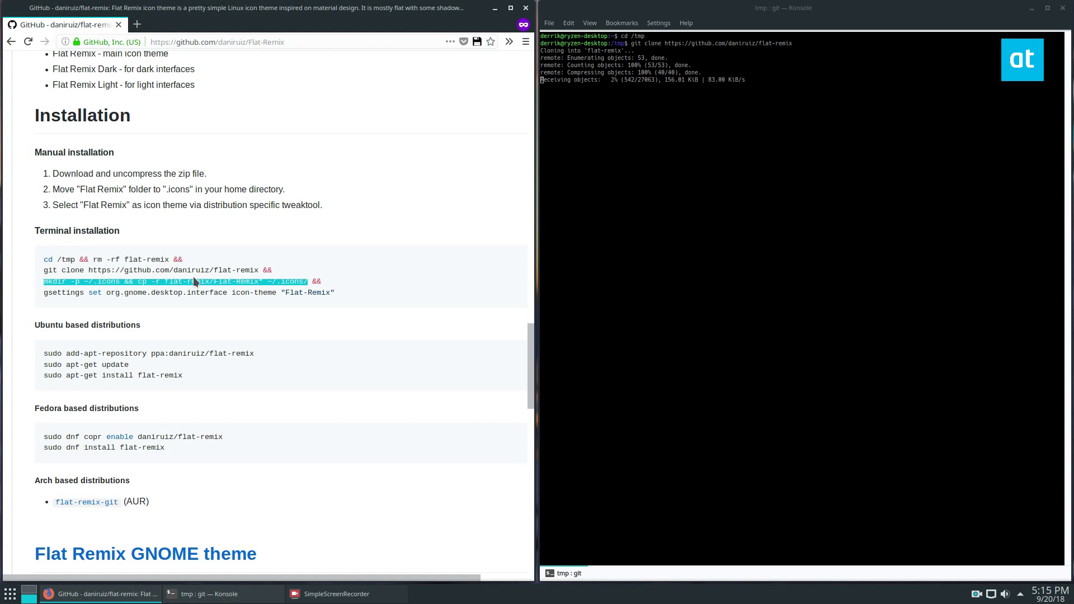
left_click_drag(313, 282, 43, 282)
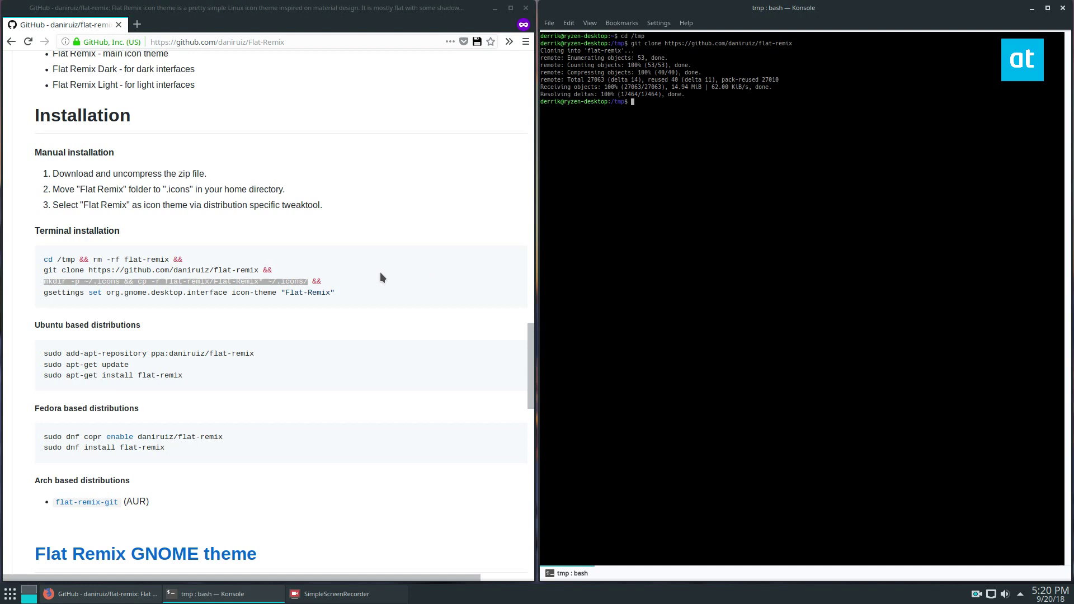
Copy the 'mkdir -p ~/.icons && cp -r' command from Firefox and paste it into Konsole
right_click(212, 282)
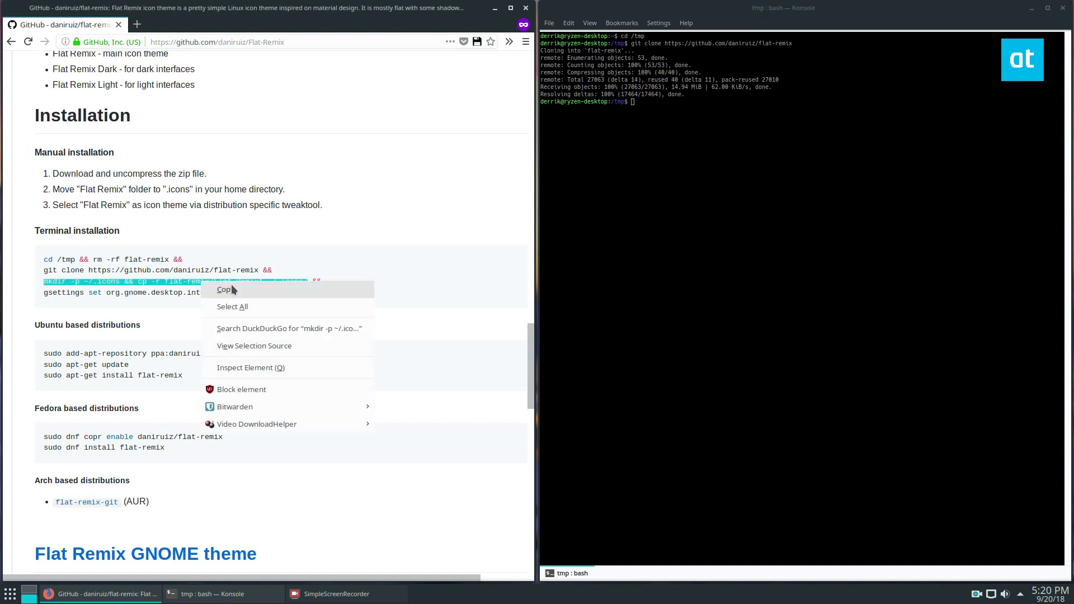
left_click(231, 285)
right_click(648, 151)
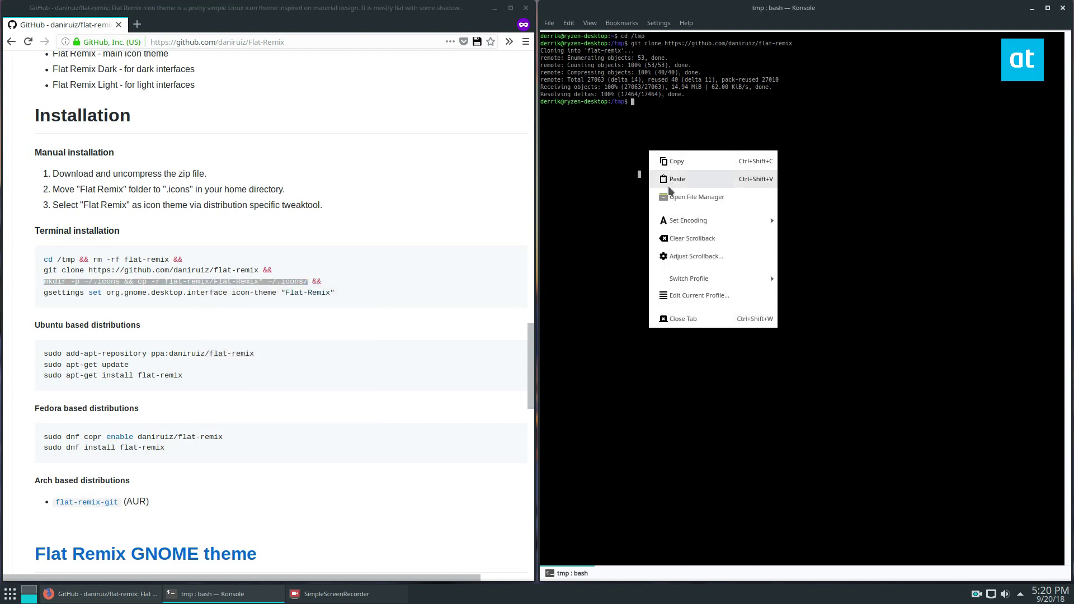
left_click(676, 179)
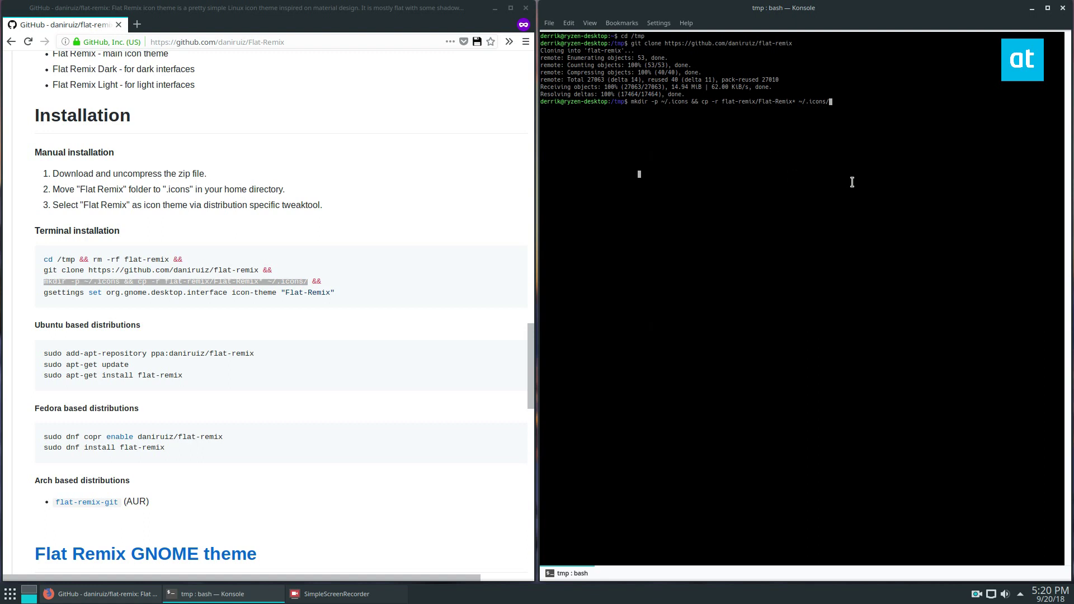
triple_click(642, 101)
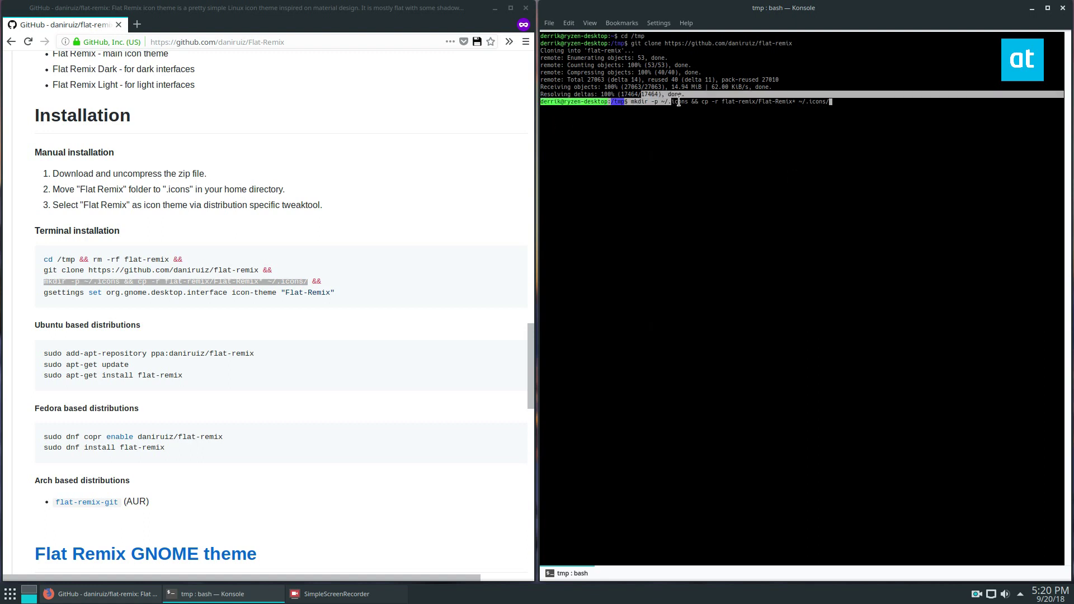
left_click(679, 102)
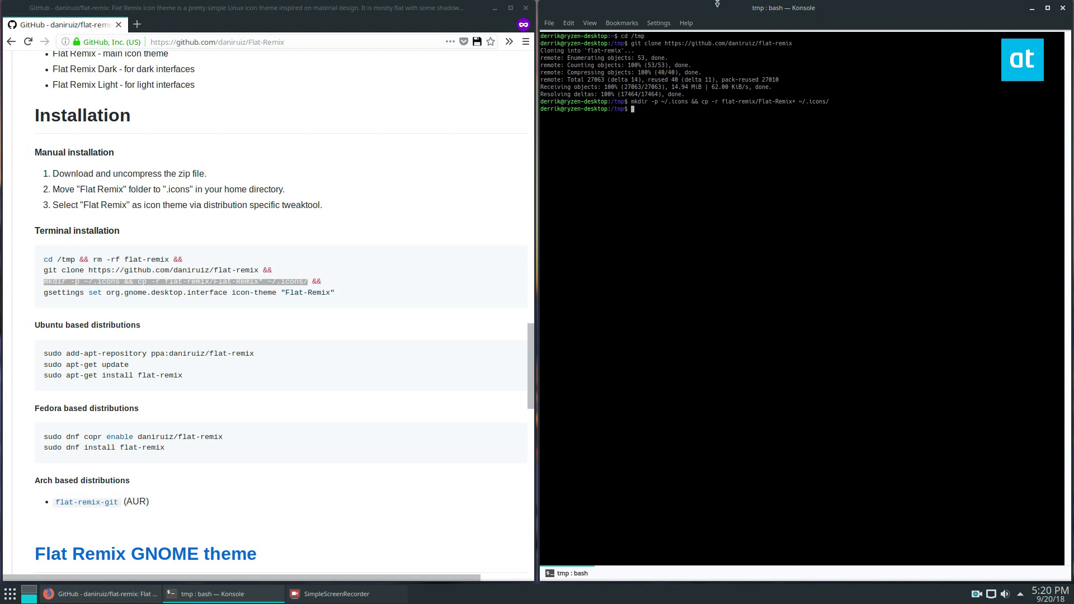
Minimize Firefox and Konsole, then launch the Icons settings from a launcher search for 'icons'
left_click(495, 9)
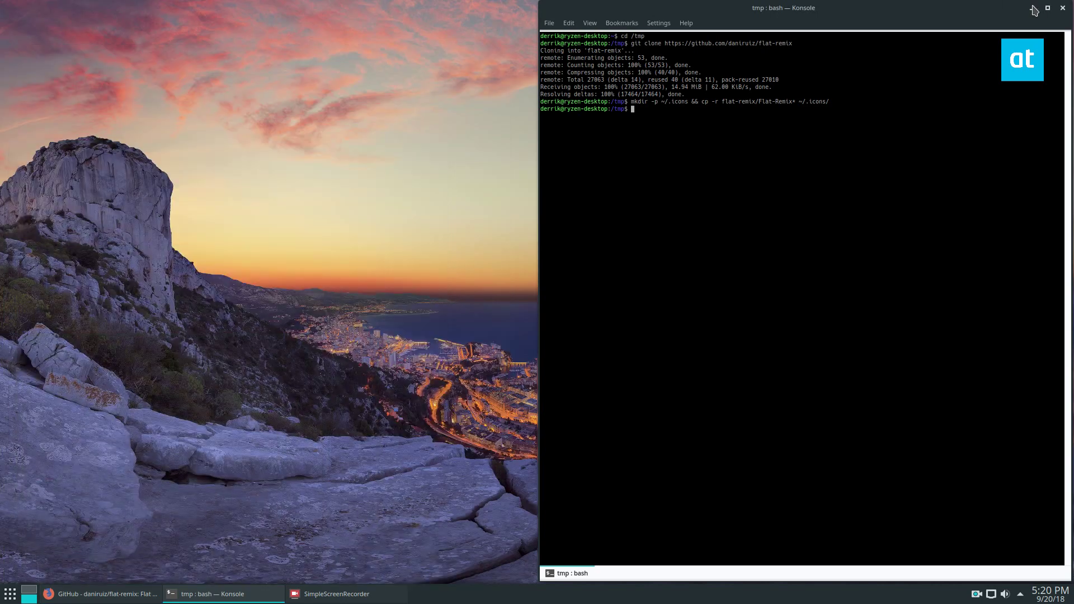
left_click(1032, 8)
left_click(10, 594)
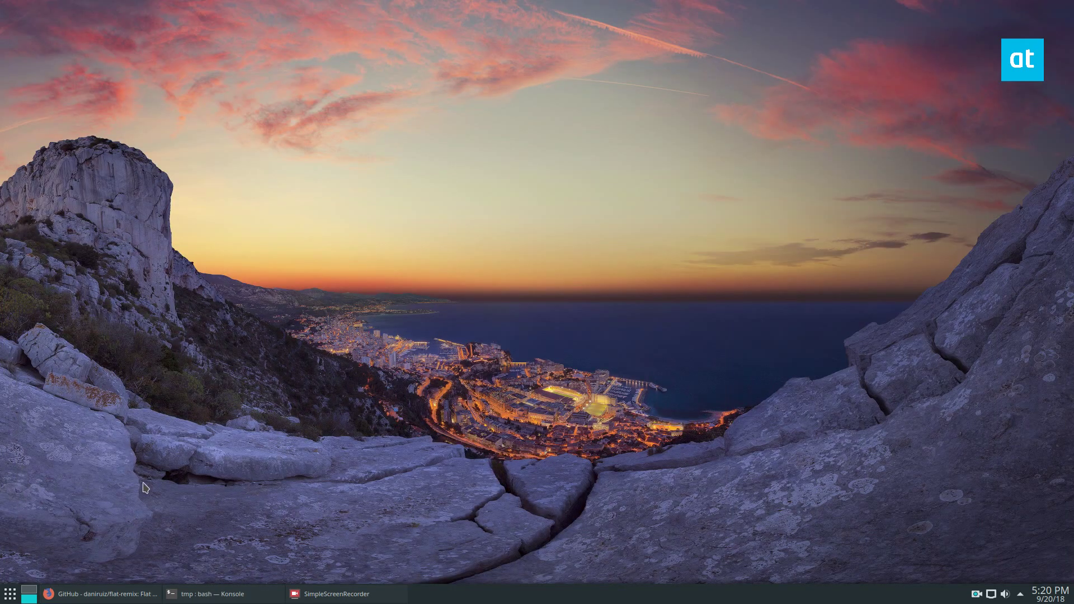
type("icons")
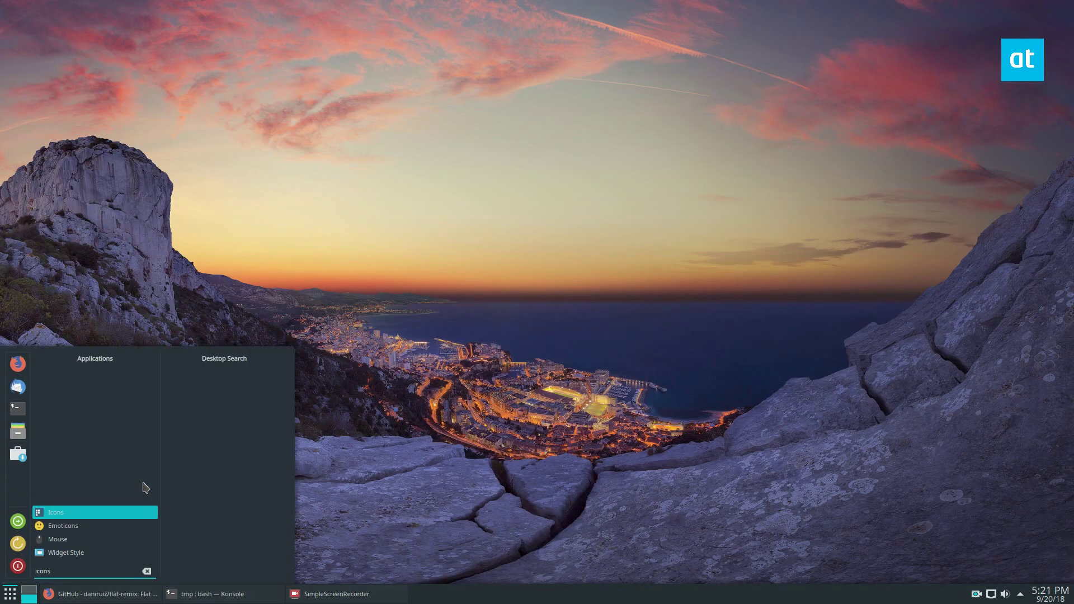
key("Return")
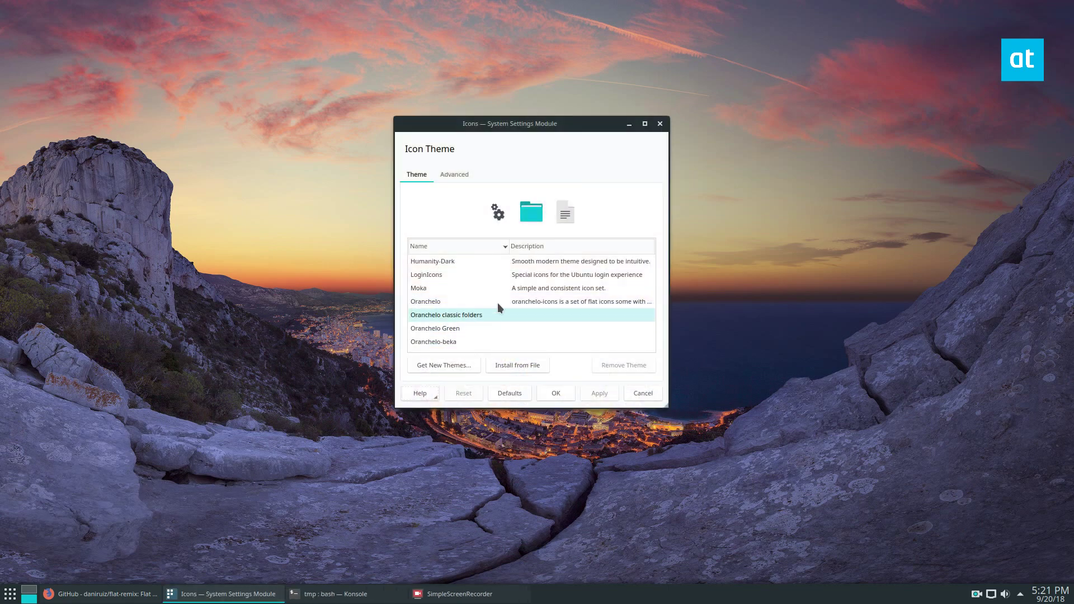
scroll(497, 294, "down", 3)
scroll(494, 297, "down", 2)
scroll(495, 296, "up", 10)
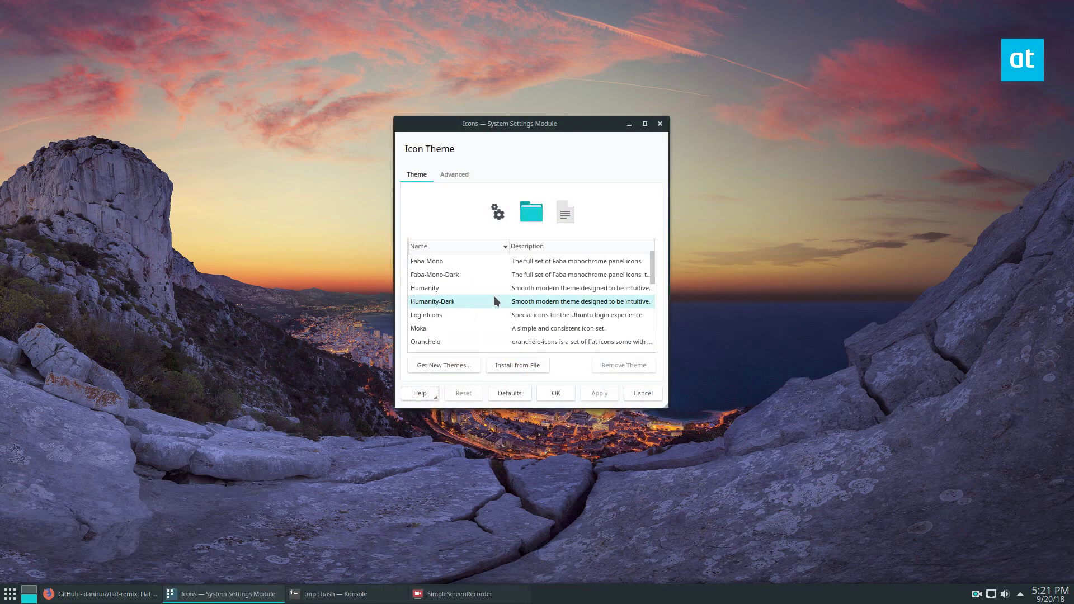
scroll(495, 296, "up", 1)
scroll(469, 308, "up", 1)
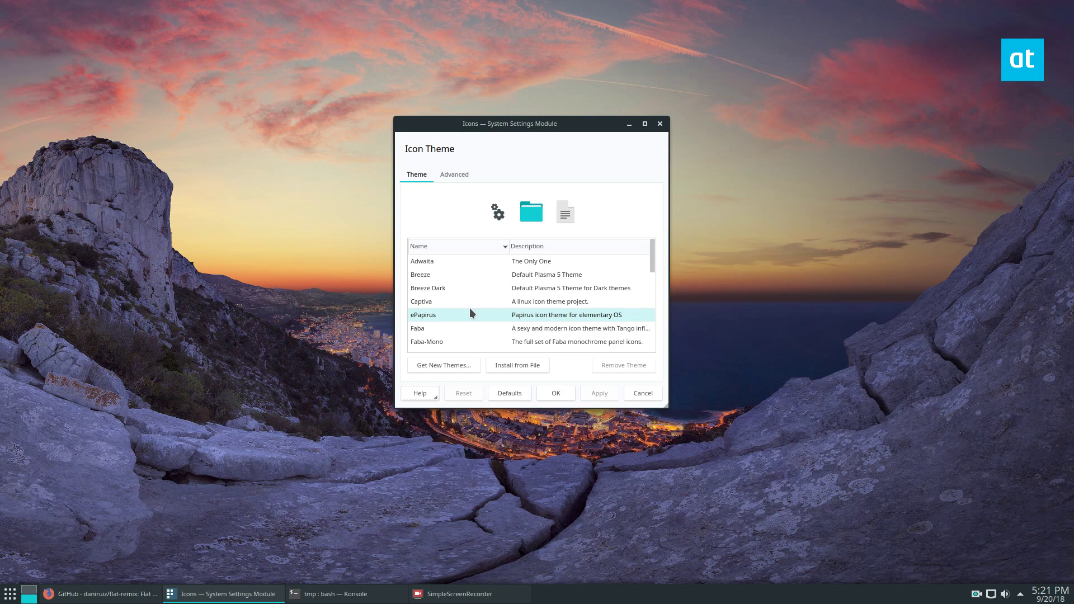
scroll(469, 308, "down", 4)
scroll(469, 308, "down", 2)
scroll(489, 295, "down", 2)
scroll(504, 319, "up", 4)
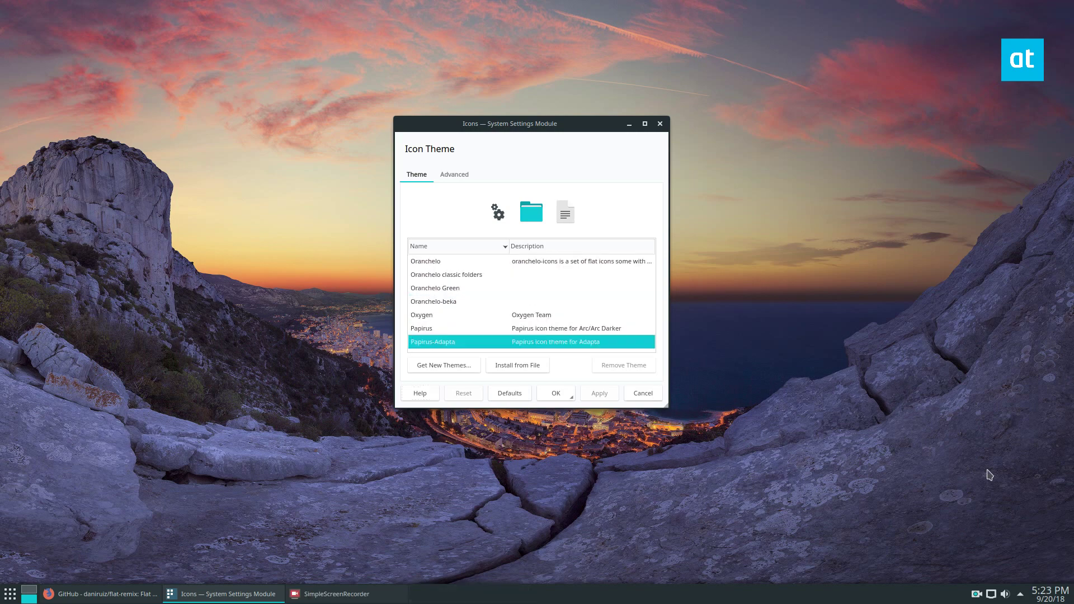
scroll(490, 284, "up", 2)
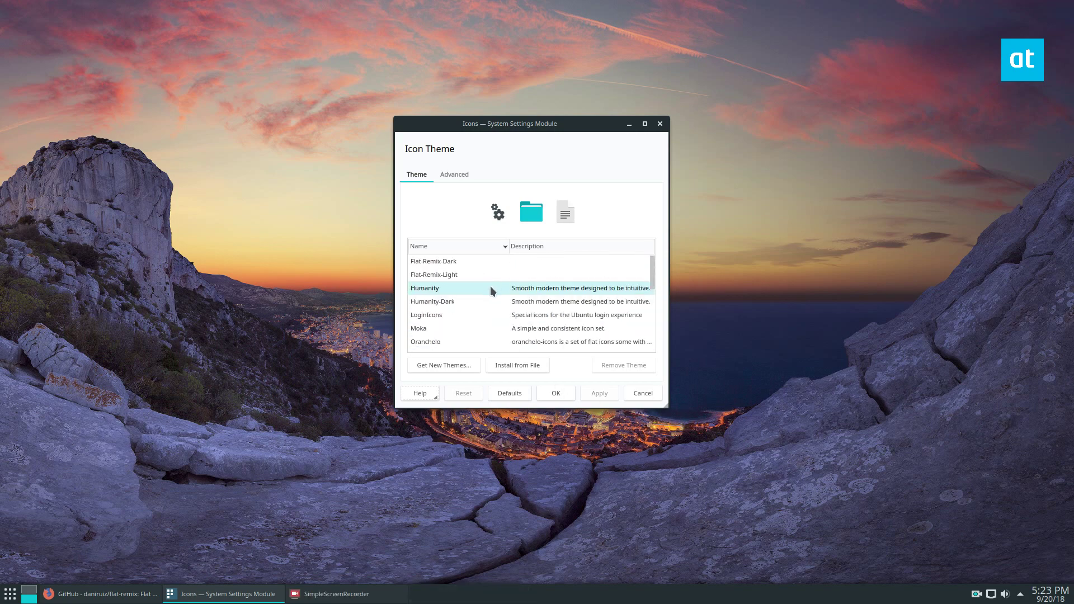
Select Flat-Remix in the Icon Theme list and apply it
left_click(447, 278)
scroll(458, 288, "up", 1)
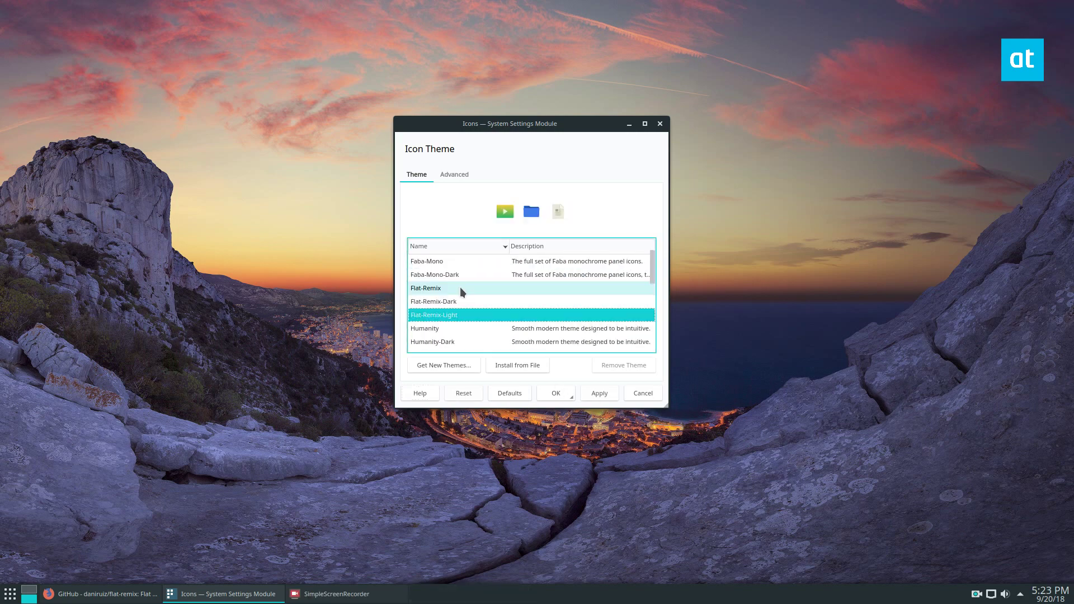
left_click(430, 289)
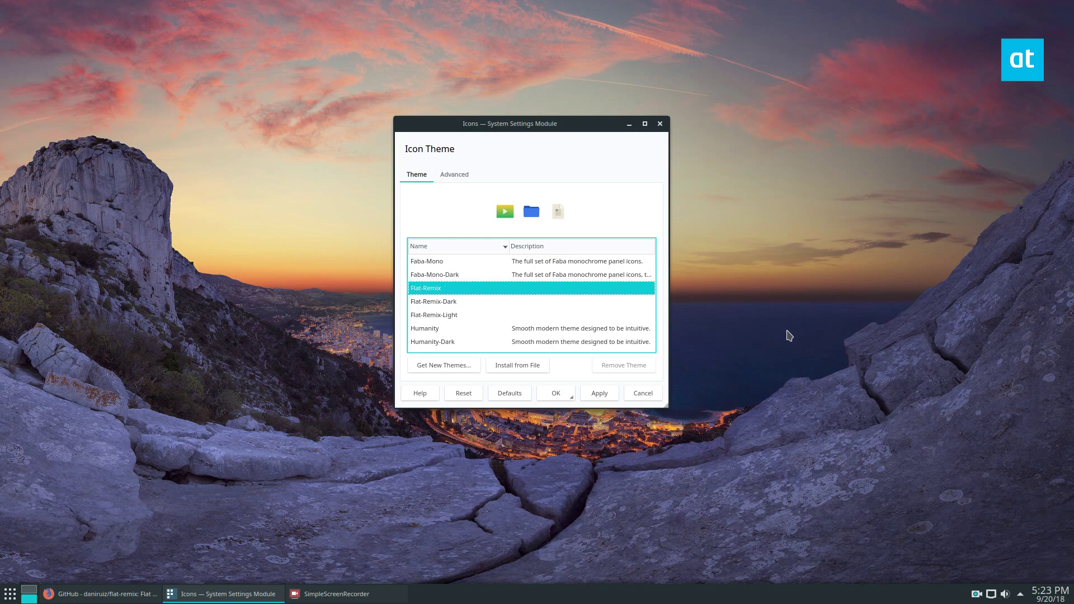
left_click(597, 394)
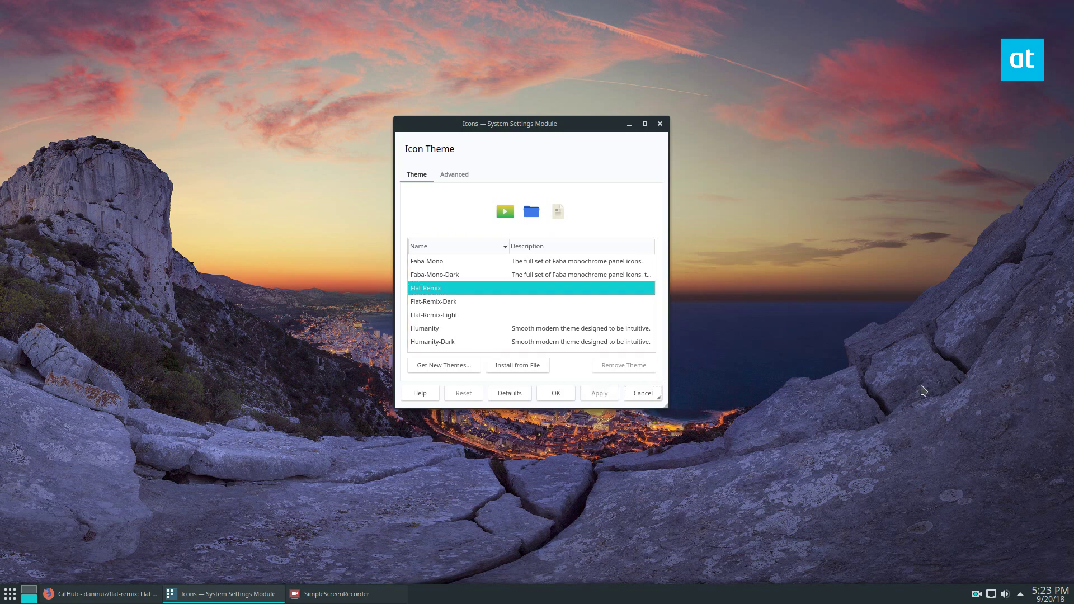
left_click(10, 595)
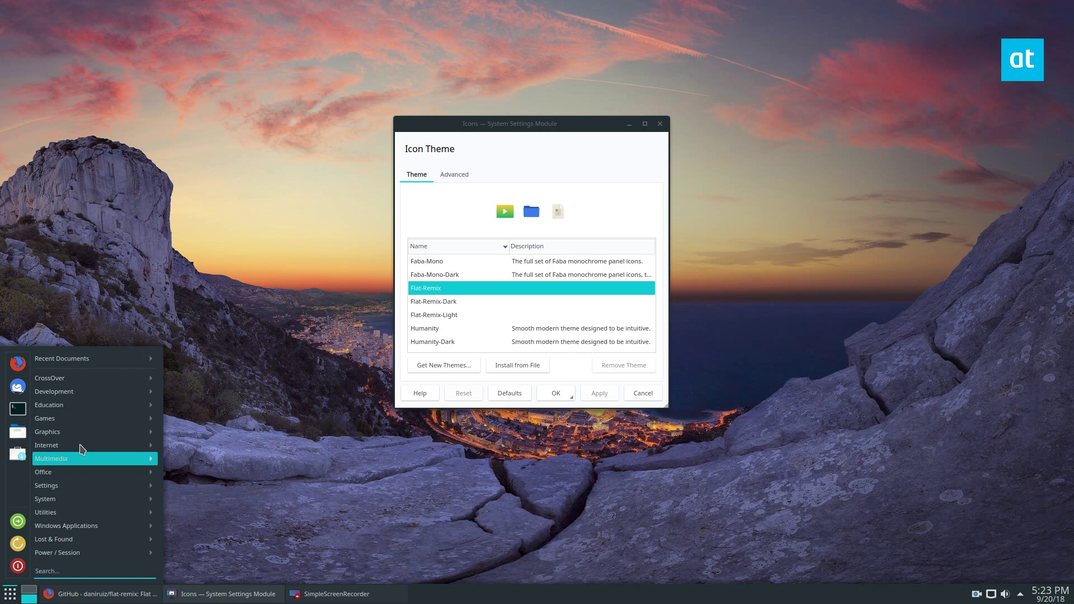
mouse_move(50, 445)
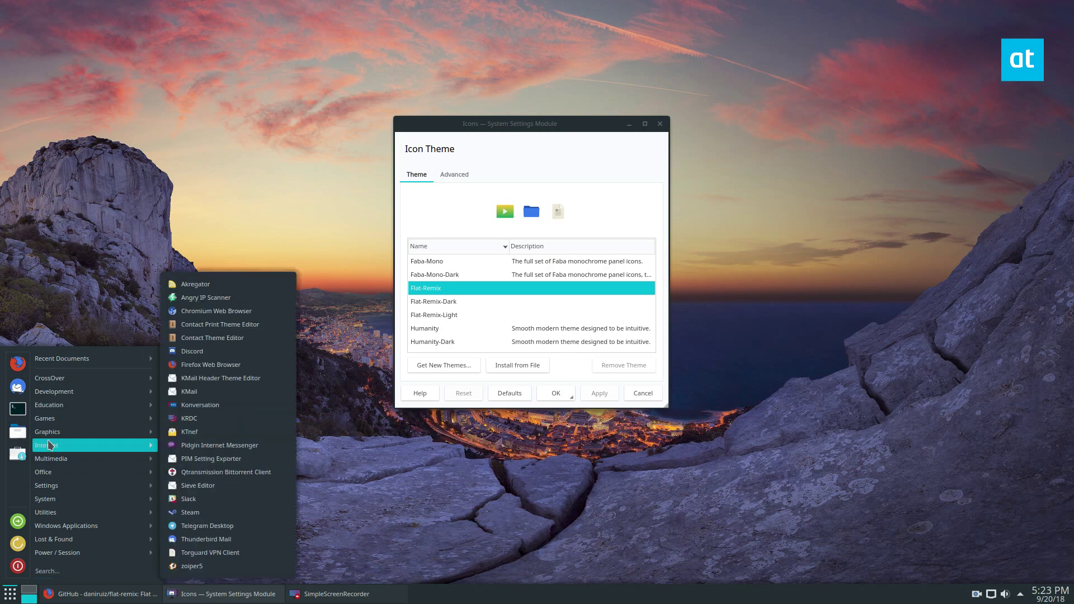
Open Dolphin on Home to see the Flat-Remix folder icons, maximize it, then minimize it
left_click(18, 432)
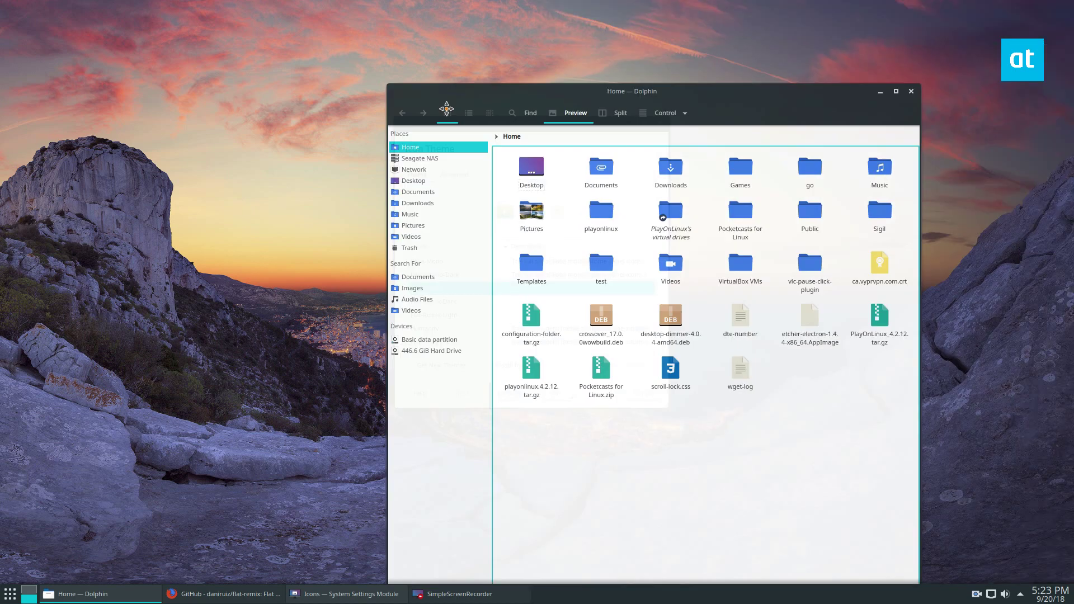
left_click_drag(621, 26, 370, 57)
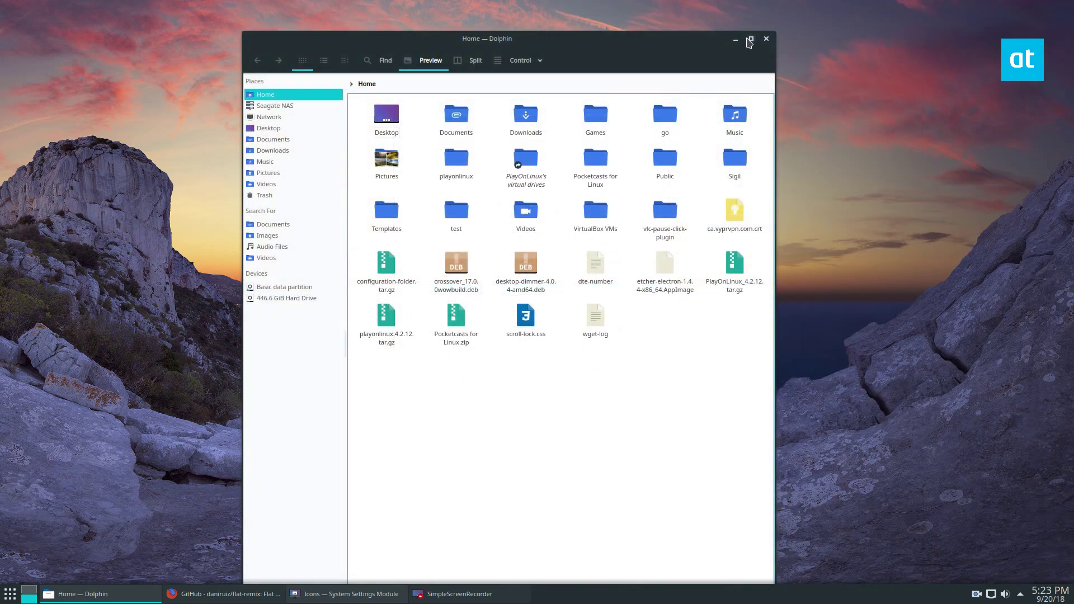
left_click(750, 42)
left_click(1032, 8)
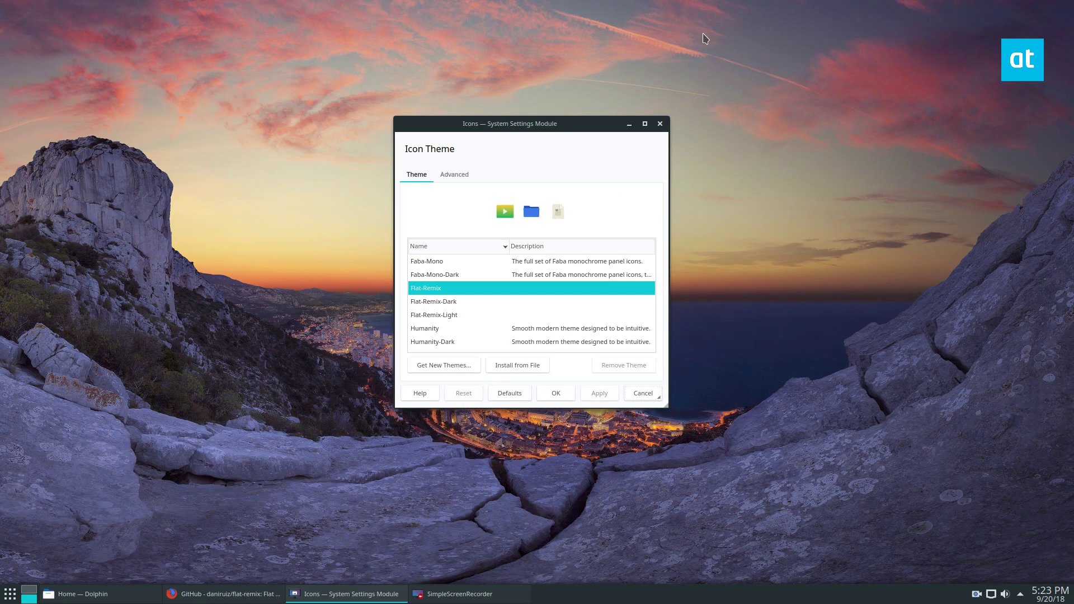